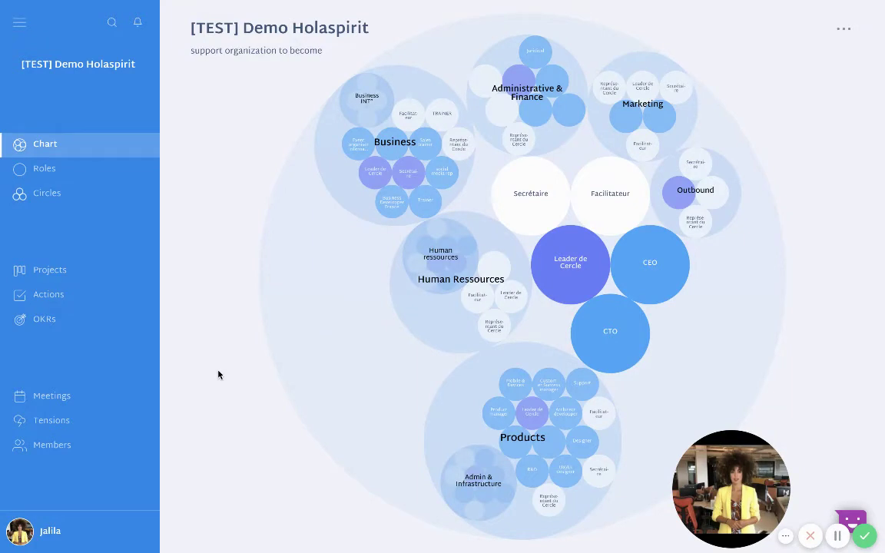
- Open the Meetings page listing the upcoming Business circle meetings
click(55, 398)
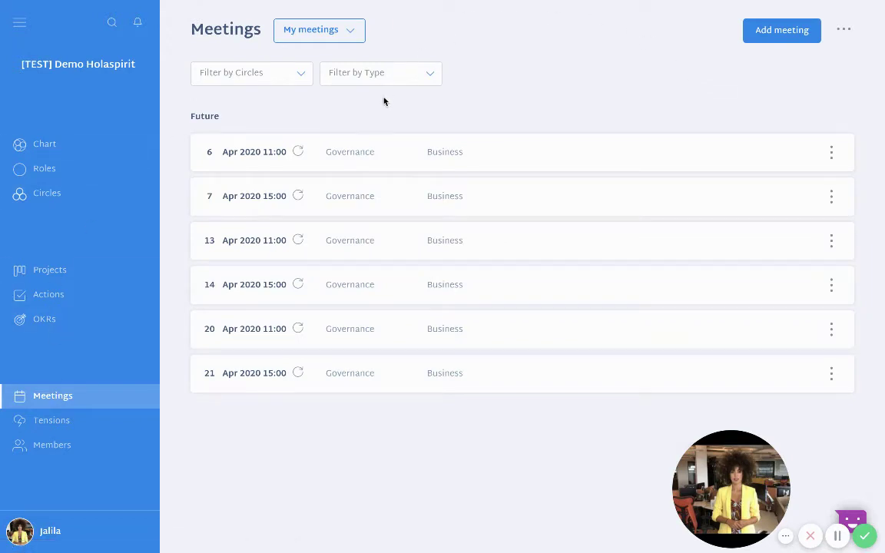
- Create a Tactical meeting for the Business circle and open it immediately
click(760, 34)
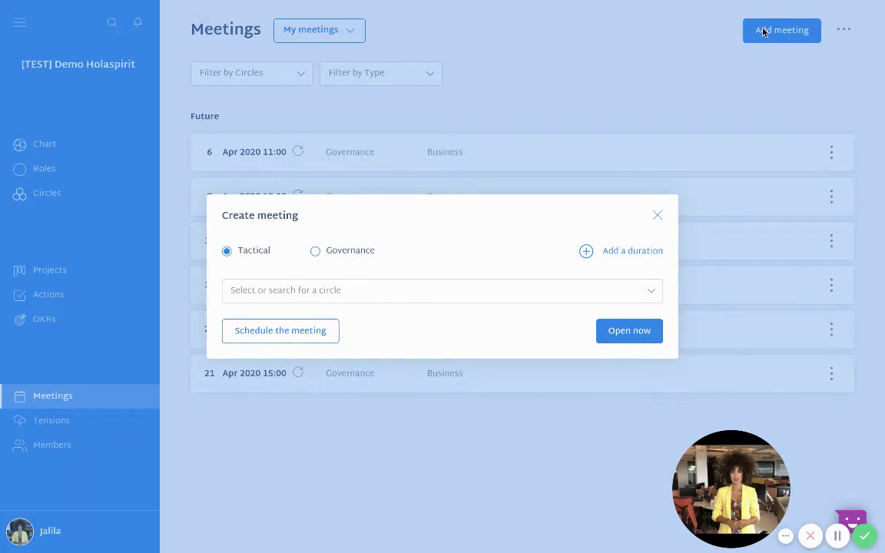
click(658, 215)
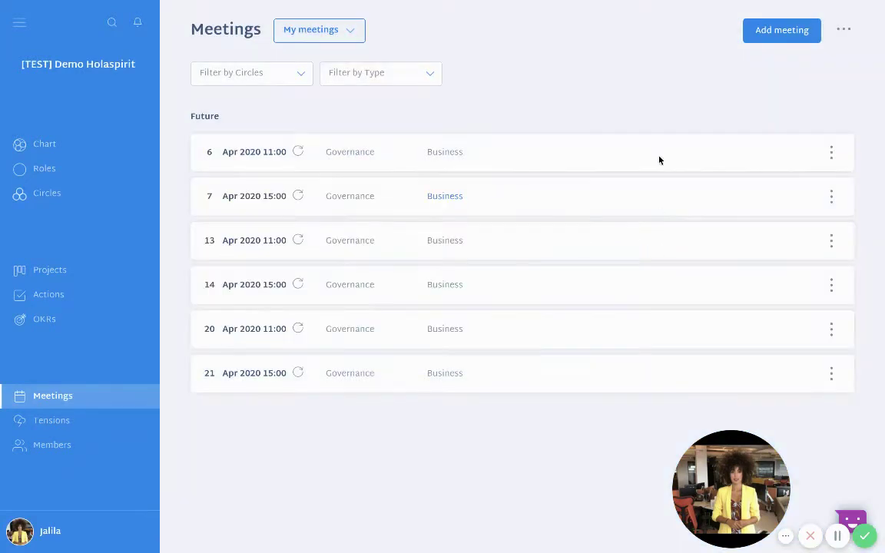
click(772, 39)
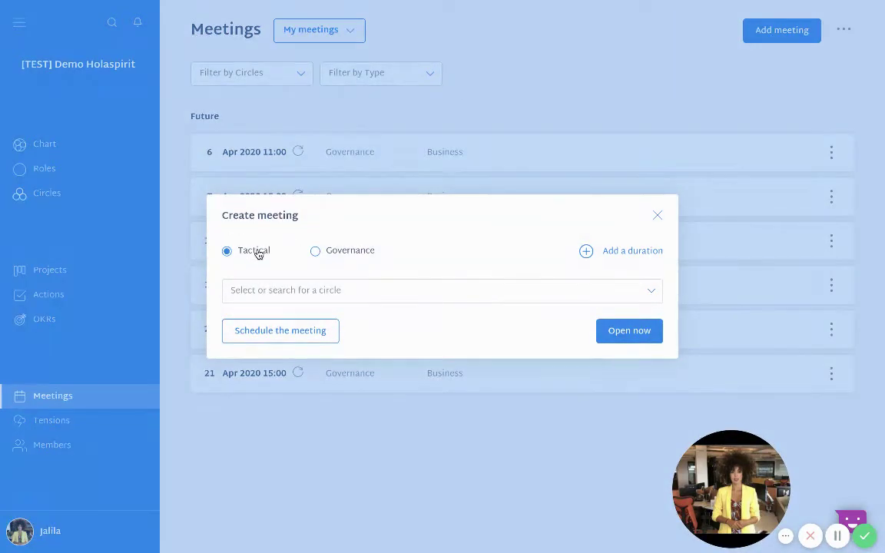
click(315, 254)
click(260, 290)
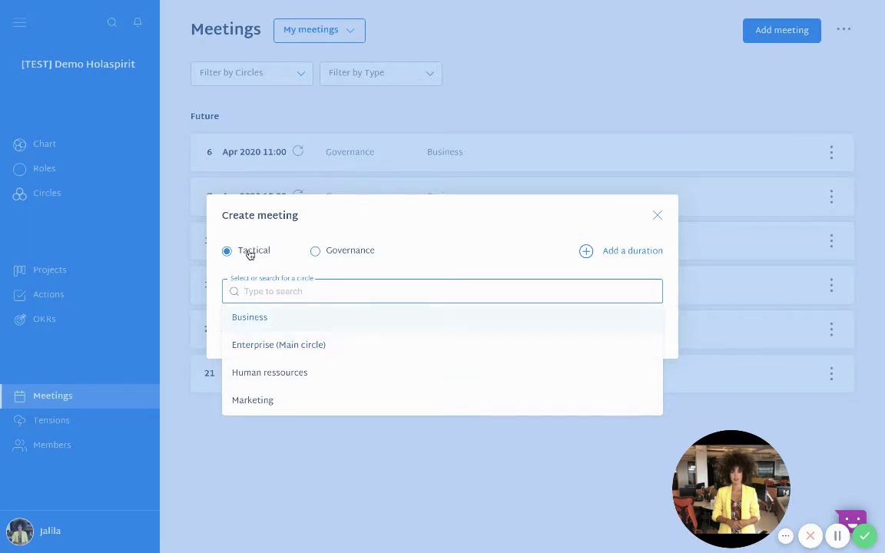
click(248, 318)
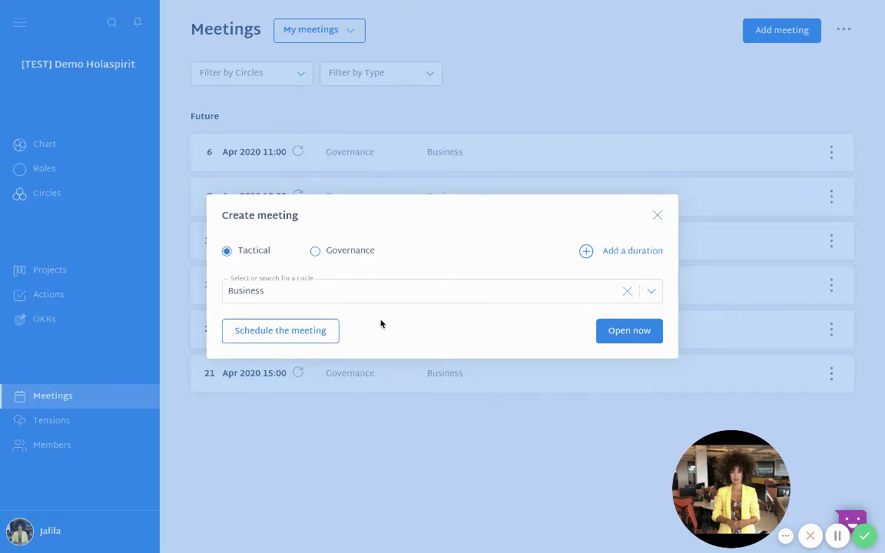
click(645, 337)
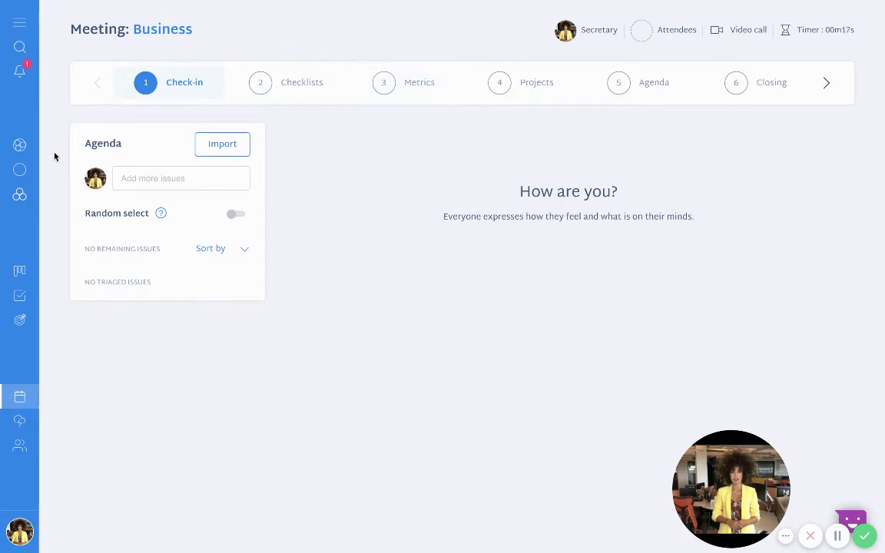
- Inspect Business Developper France's Metrics, Checklists and Projects tabs, then close the role panel
click(19, 170)
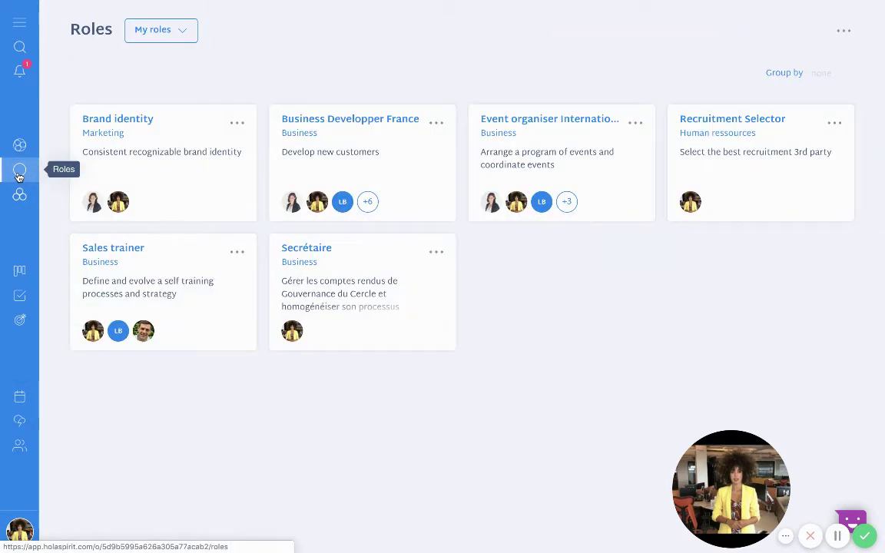
click(390, 121)
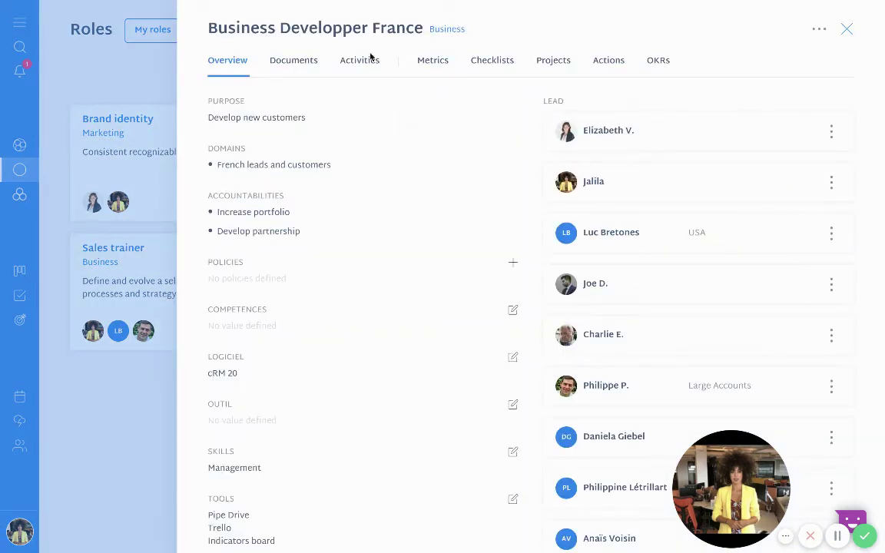
click(434, 61)
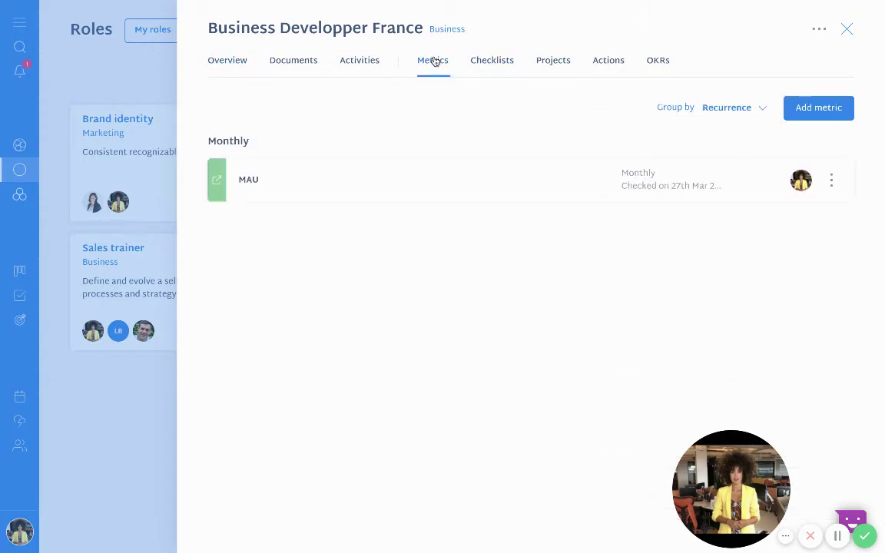
click(506, 61)
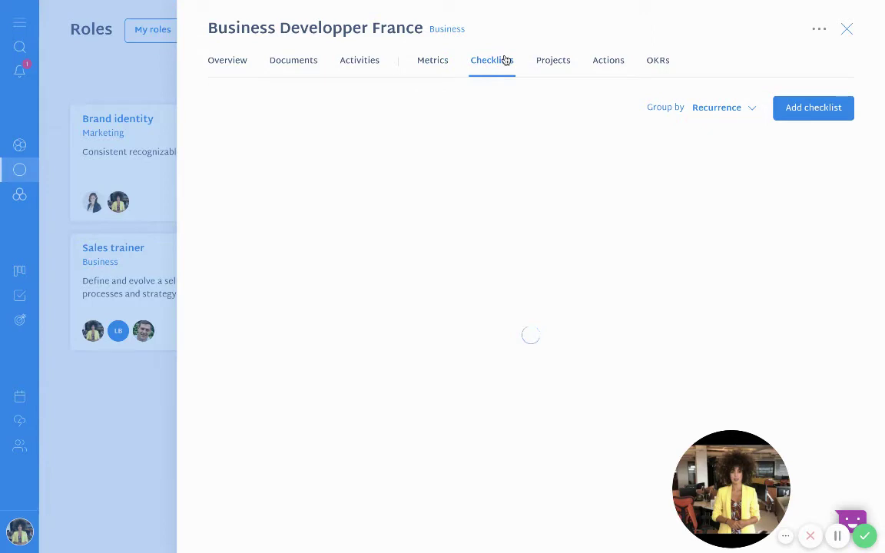
click(565, 64)
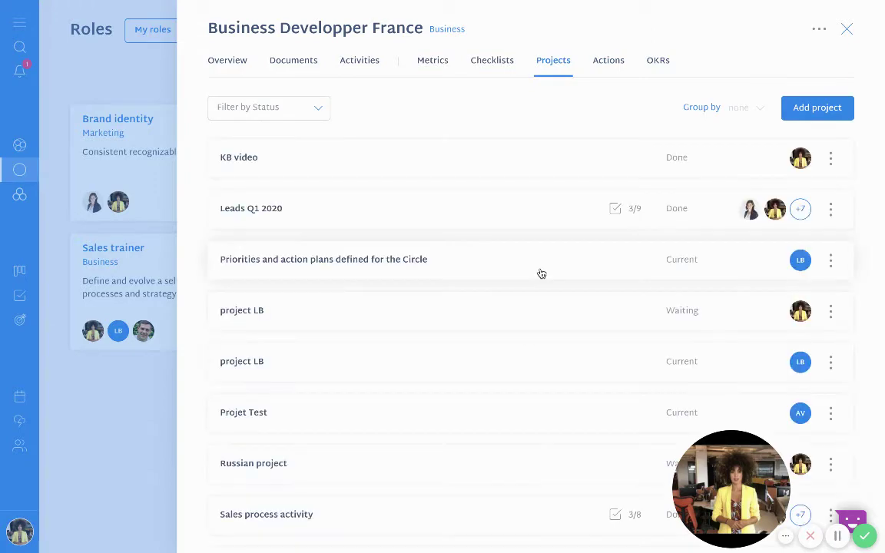
click(847, 30)
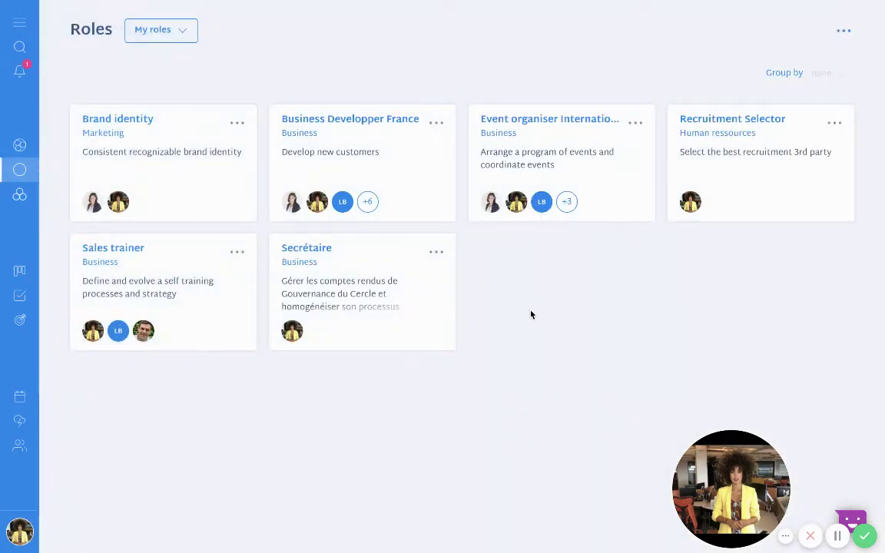
- Rejoin the running Business tactical meeting and advance to the Checklists step
click(19, 396)
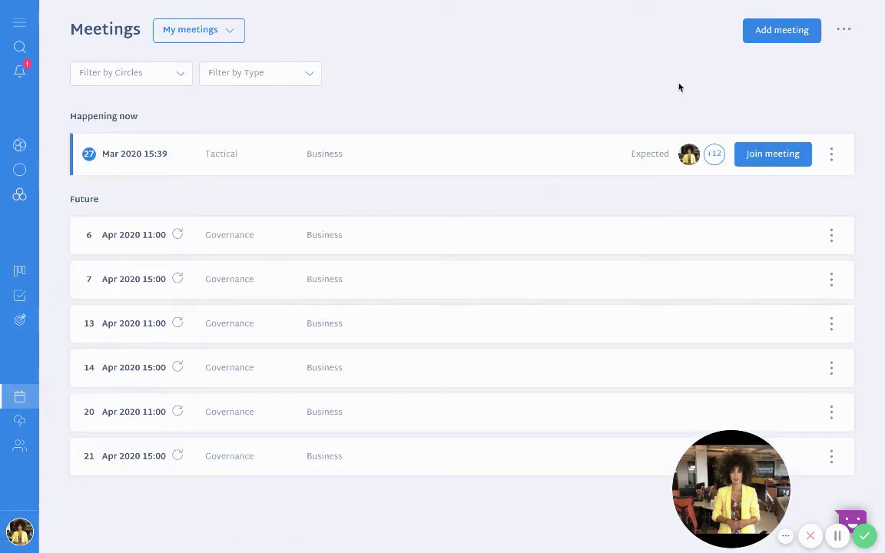
click(773, 154)
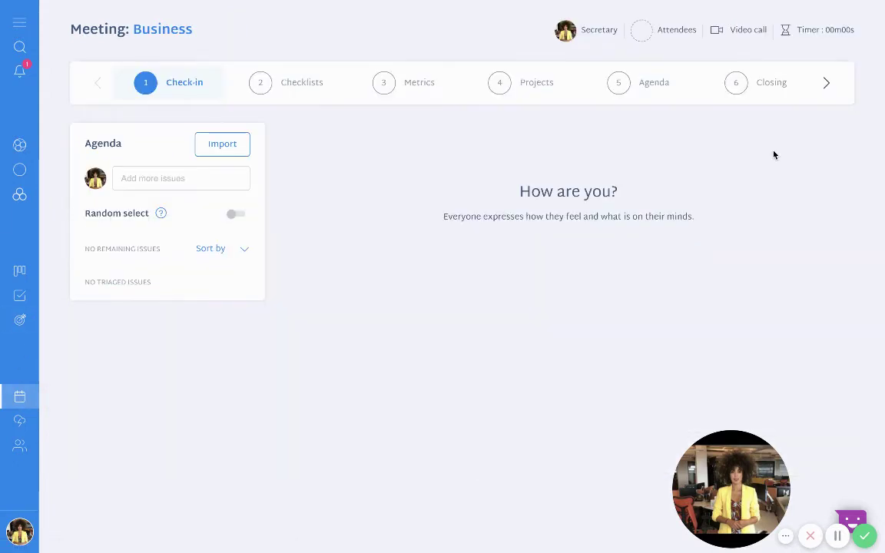
click(292, 86)
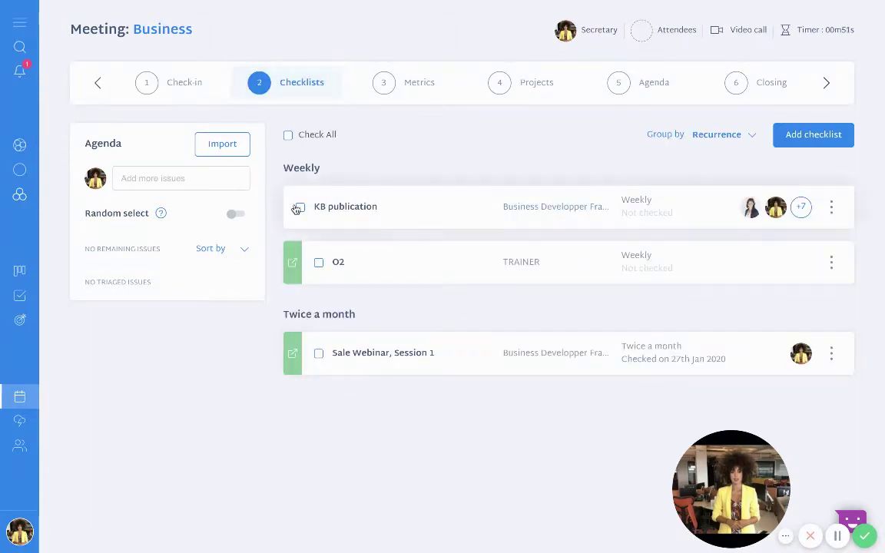
- Open and close the KB publication checklist editor and the new checklist form unchanged
click(831, 209)
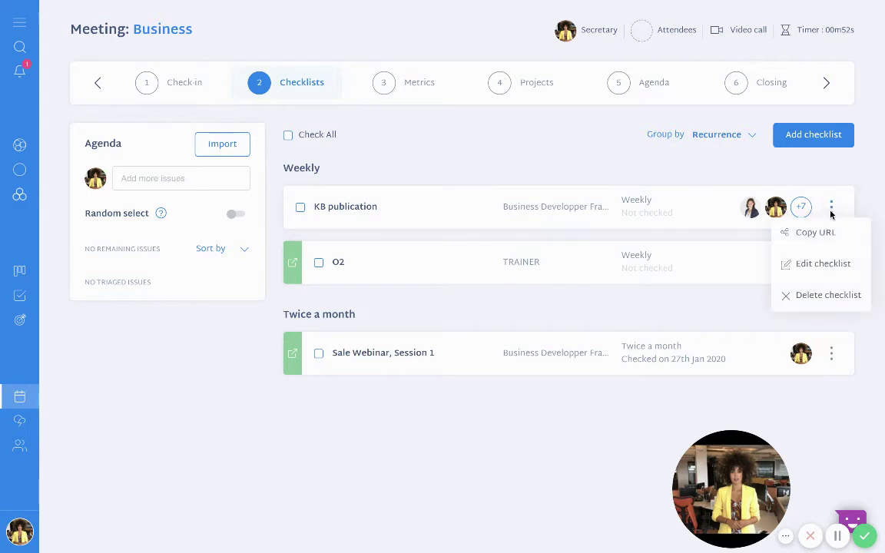
click(801, 272)
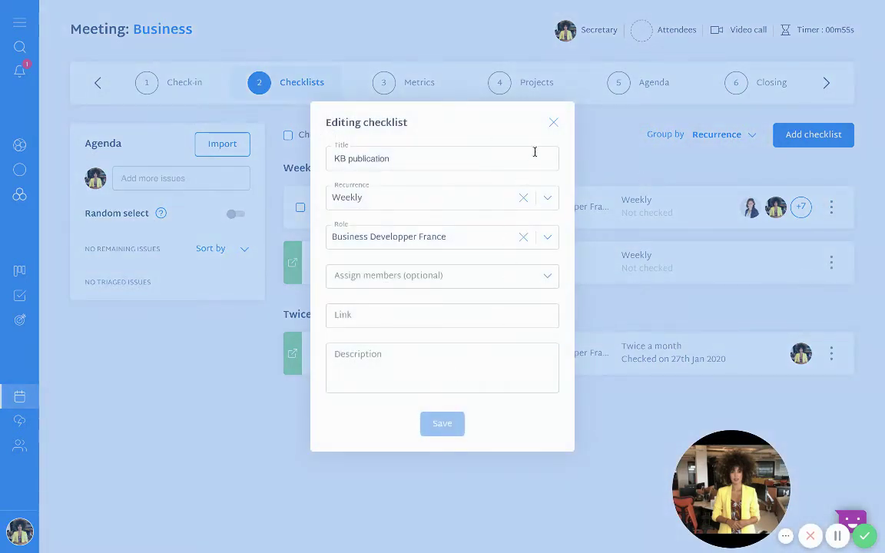
click(552, 126)
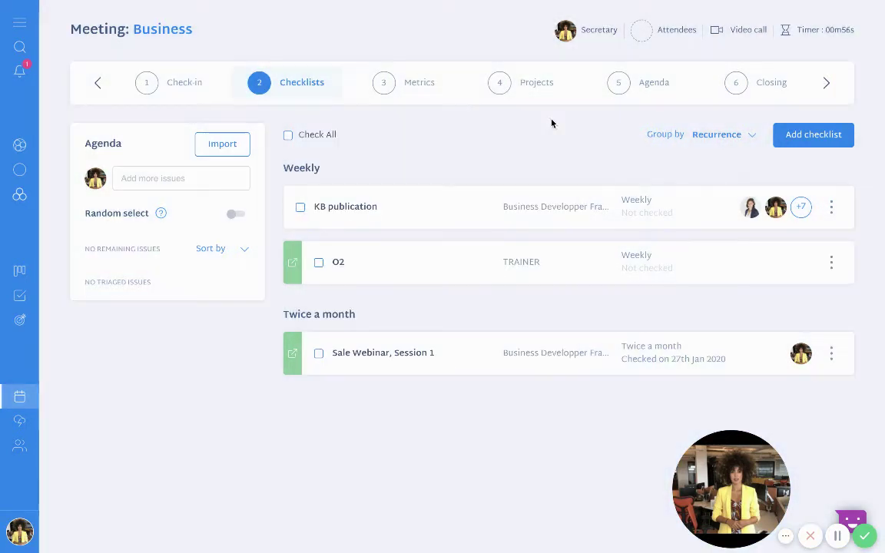
click(808, 135)
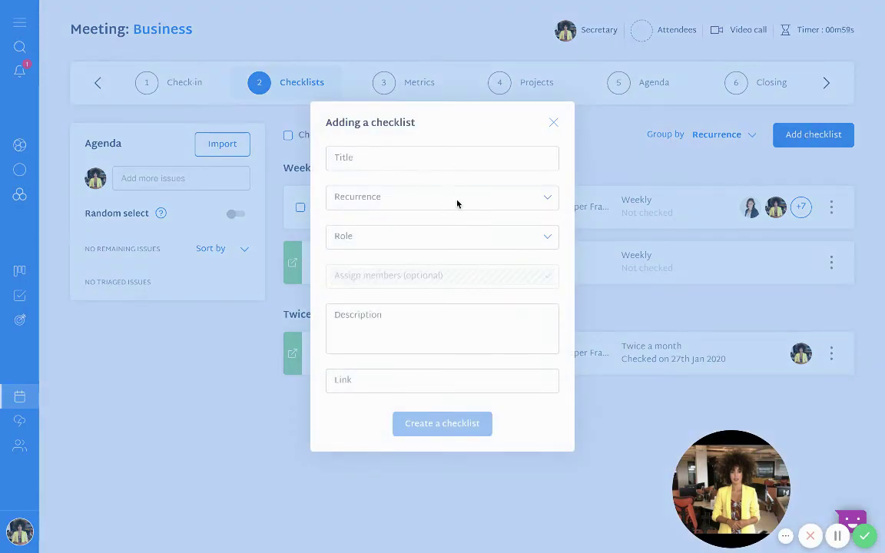
click(555, 123)
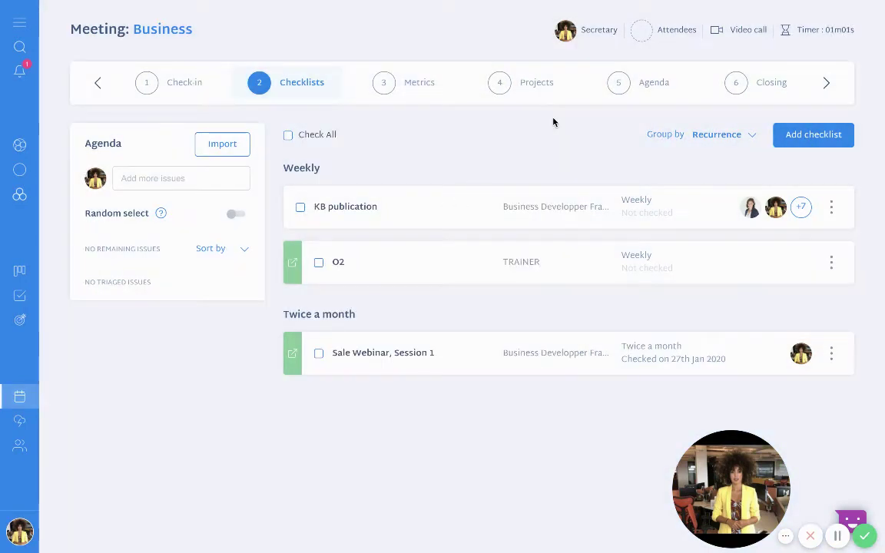
- Review the Metrics step, glancing at Business Developper France's details, then reach Projects
click(405, 88)
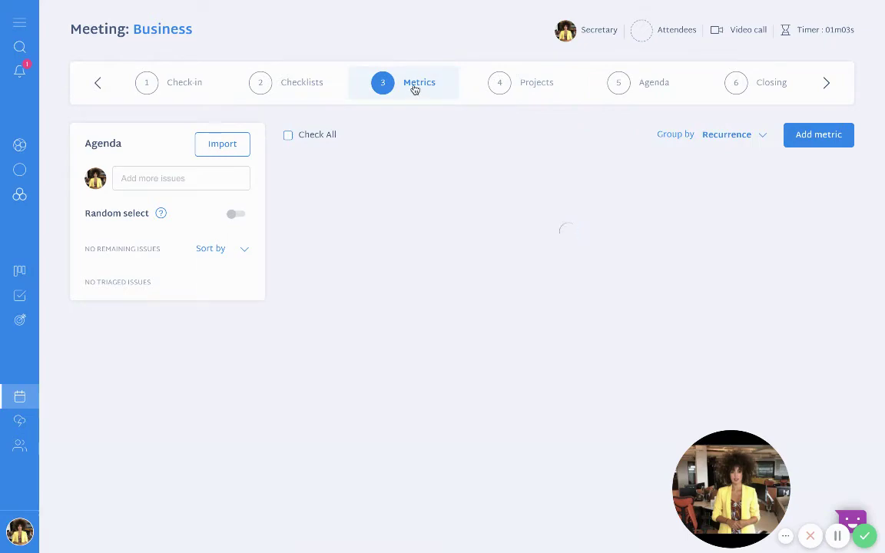
click(534, 206)
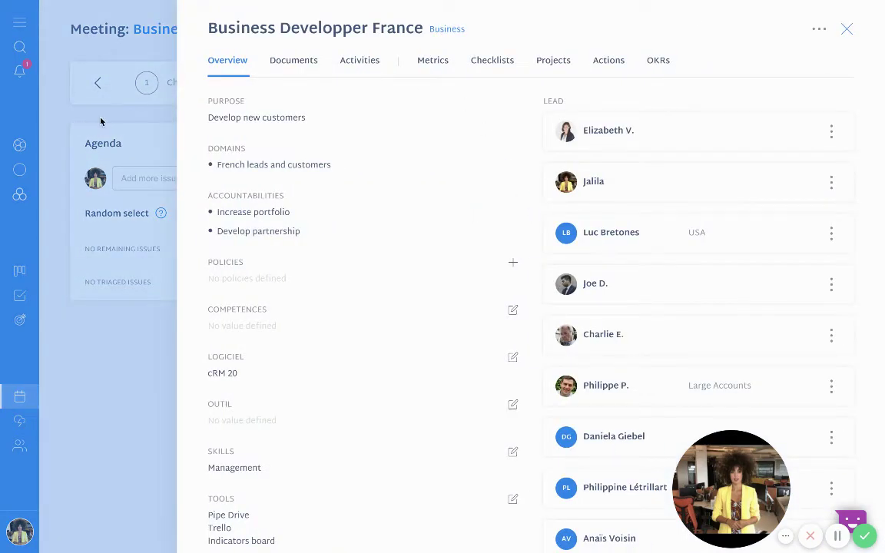
click(99, 121)
click(644, 86)
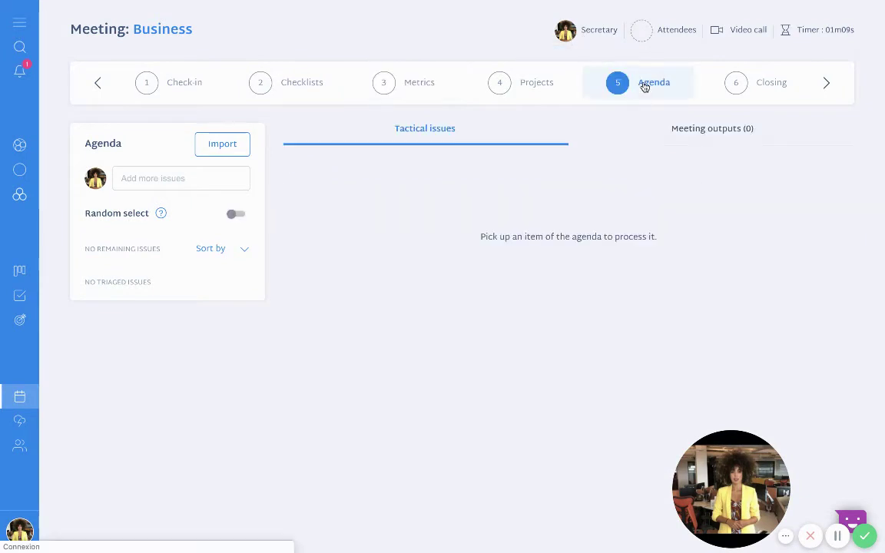
click(519, 84)
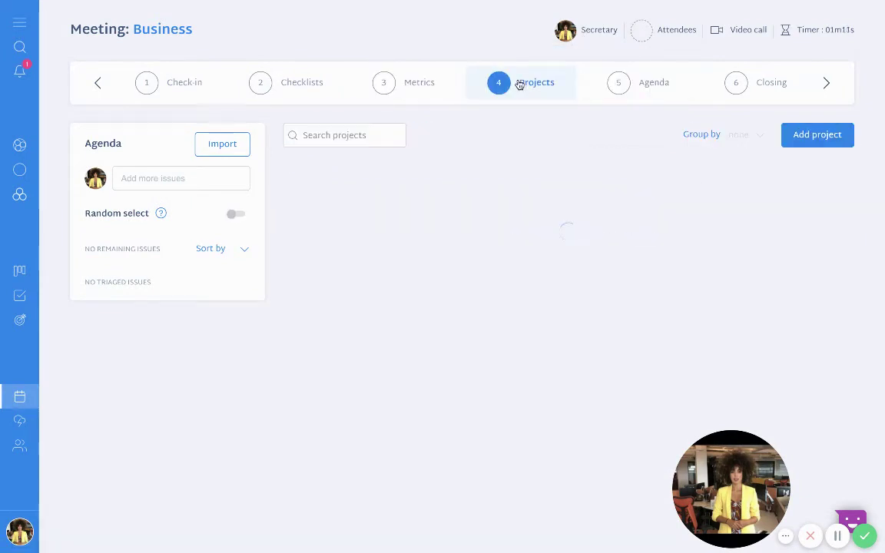
- Move project LB into Current and the Workshop project into Waiting
drag(476, 261, 652, 262)
drag(652, 301, 473, 258)
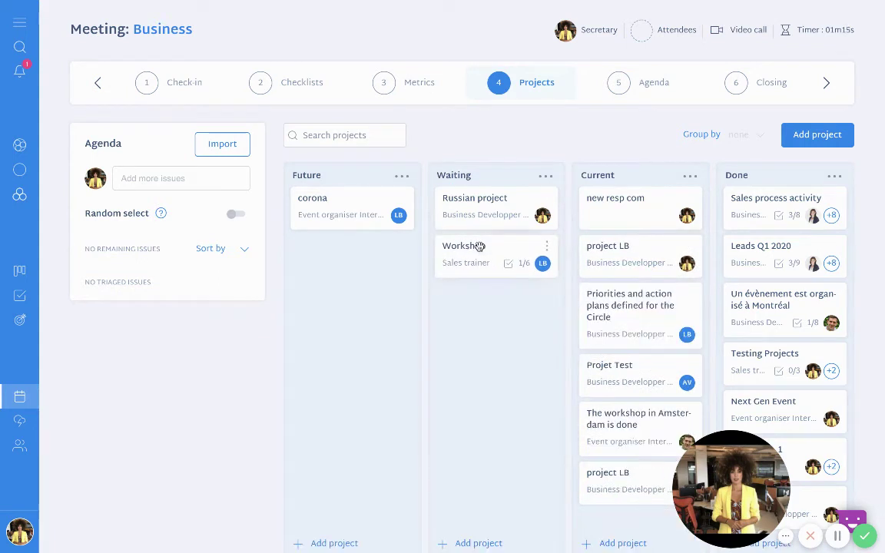
scroll(648, 225, down, 1)
scroll(648, 225, up, 1)
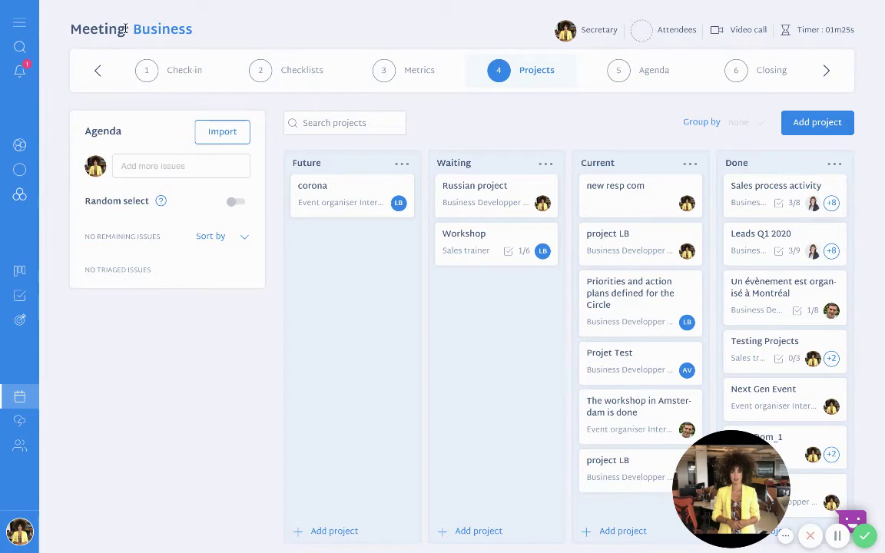
- Dismiss the new project form, then list tensions to import at the Agenda step
click(794, 133)
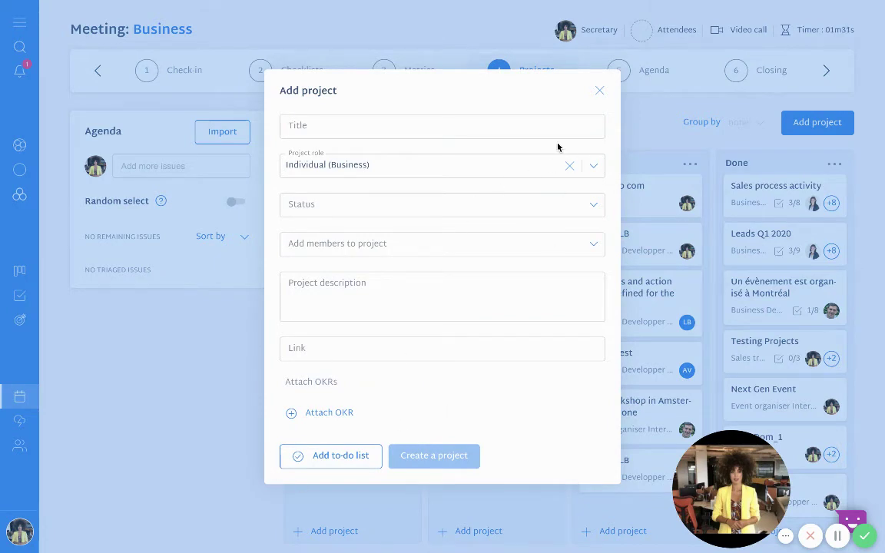
click(601, 92)
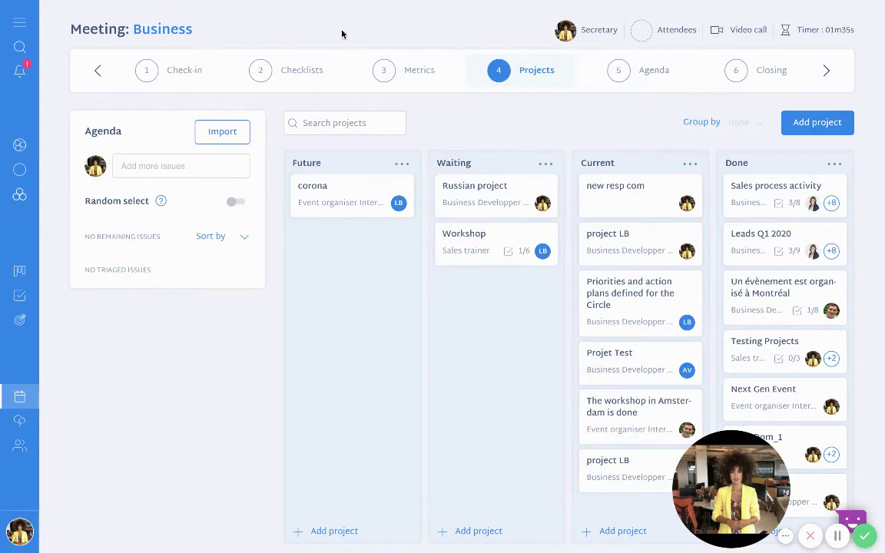
click(614, 60)
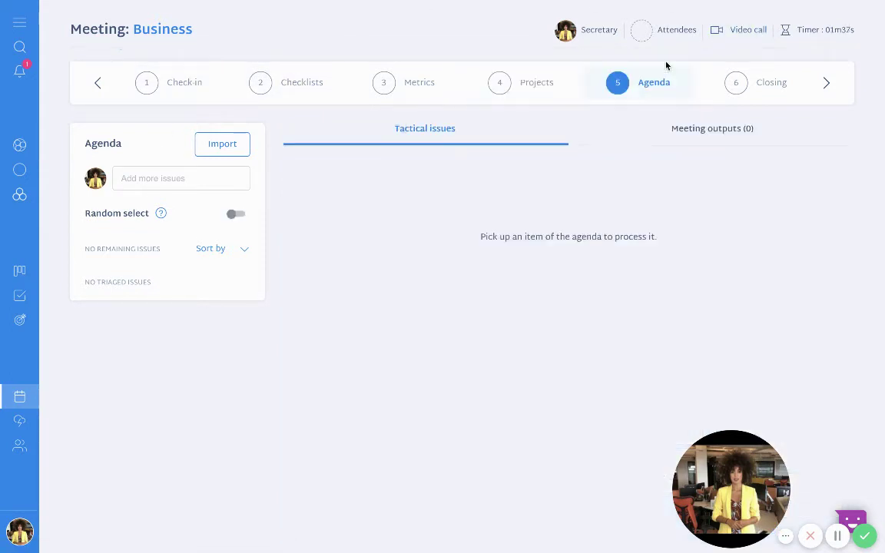
click(216, 144)
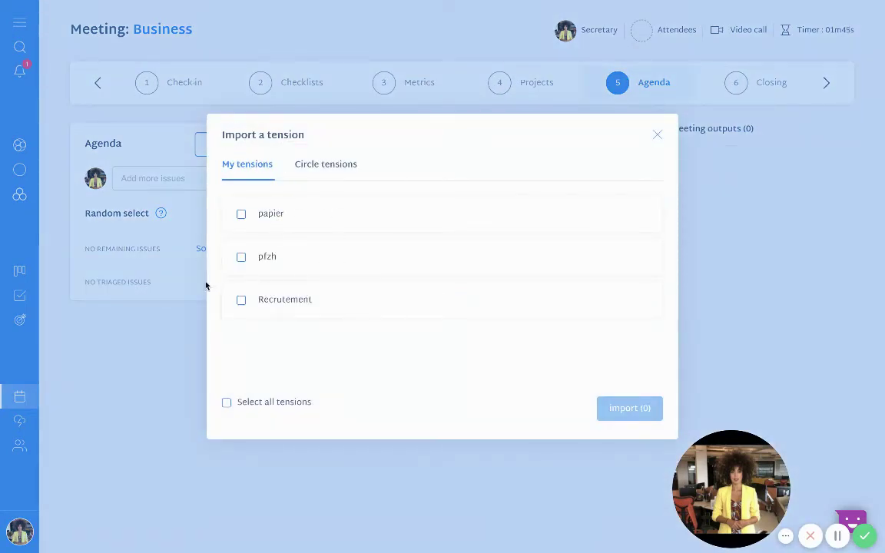
- Browse the Circle tensions list, then close the import dialog without importing anything
click(312, 168)
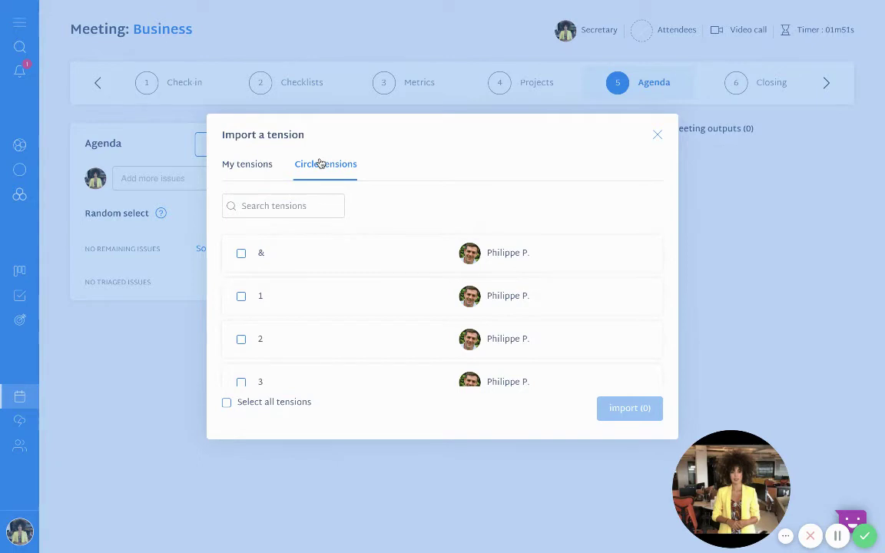
scroll(335, 274, down, 2)
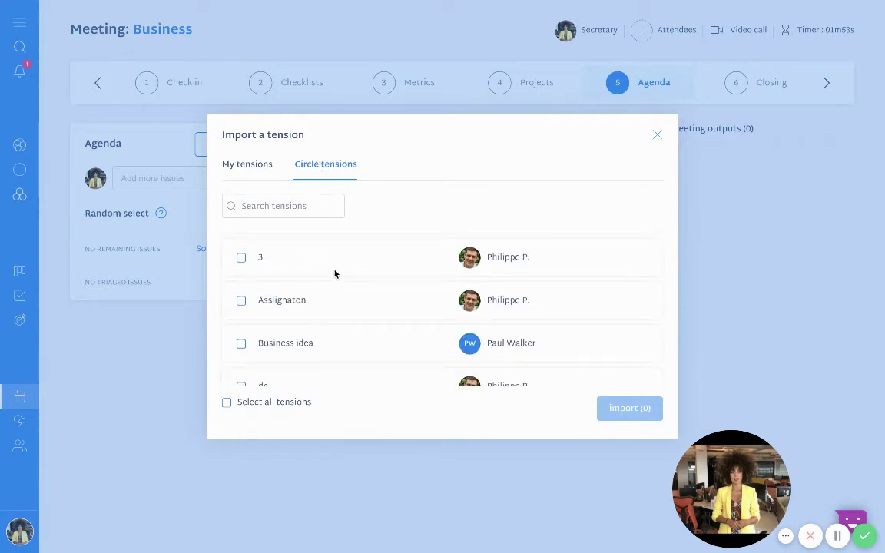
scroll(335, 274, up, 1)
click(657, 137)
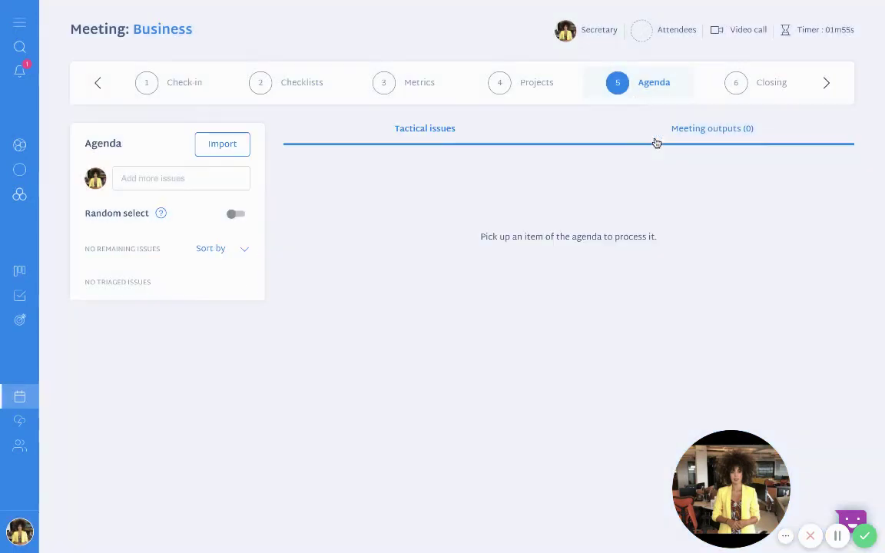
- Enter 'hiring' in the Add more issues box and add it to the agenda
click(163, 179)
text(hir)
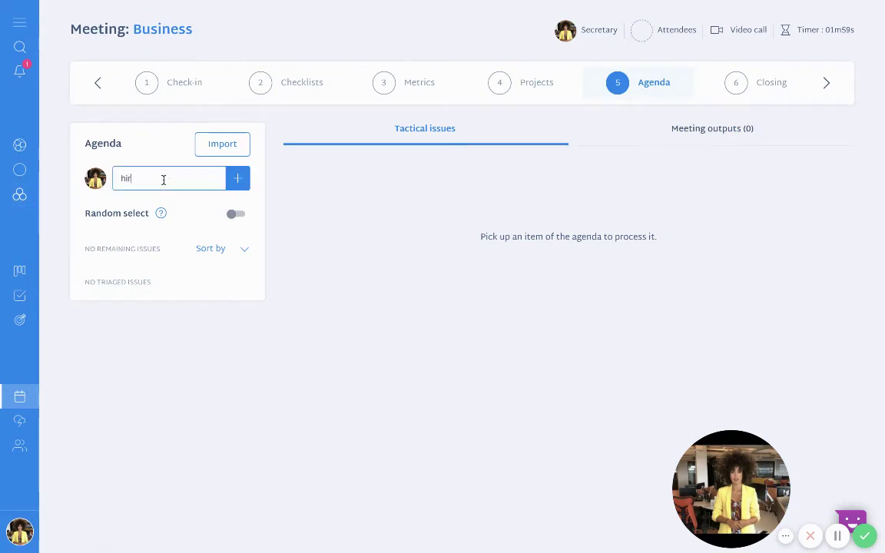
text(ing)
click(241, 179)
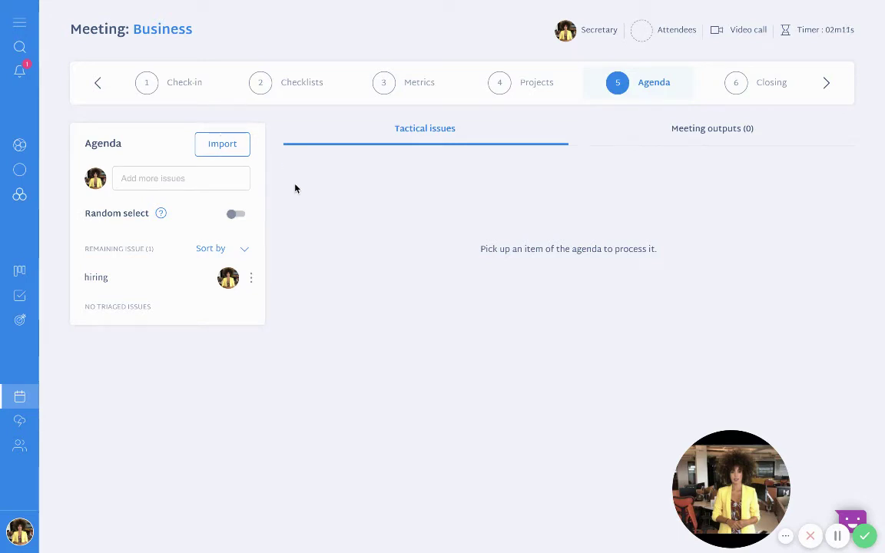
- Open the hiring issue and start a new output titled 'role to create'
click(100, 277)
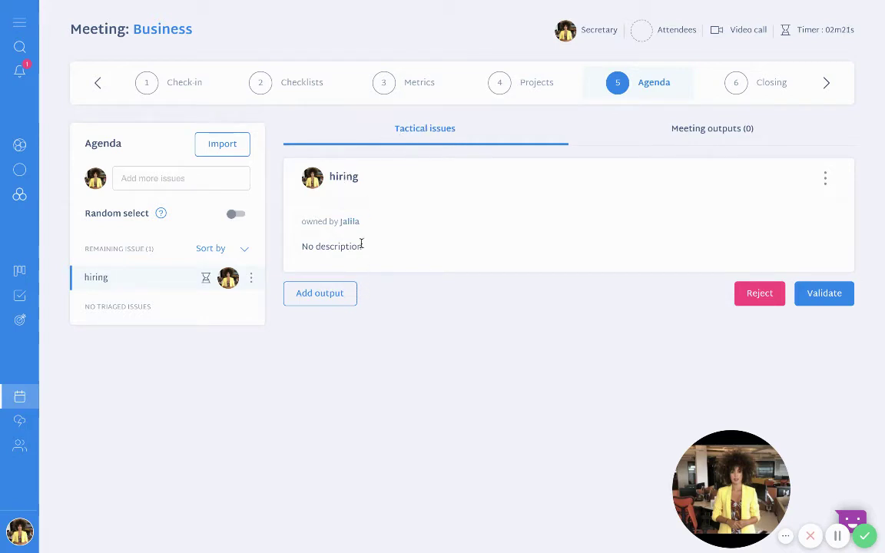
click(331, 298)
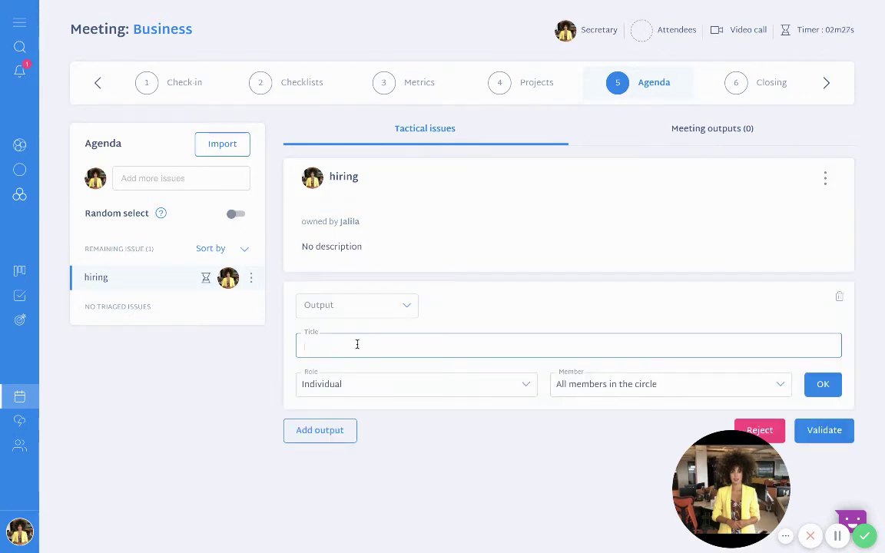
text(hirin)
key(BackSpace)
key(BackSpace)
key(BackSpace)
text(role)
text( to fil)
text(ate)
- Assign the output to the TRAINER role and save it
click(354, 386)
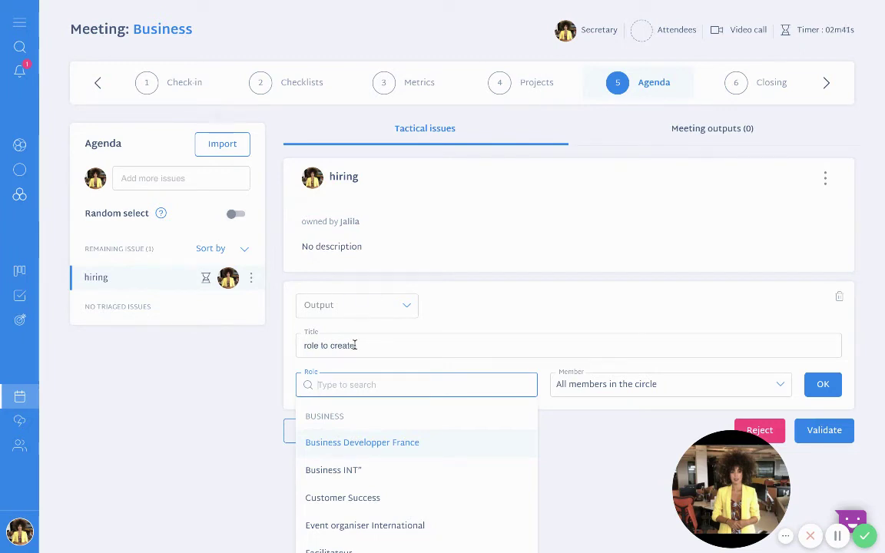
scroll(388, 481, down, 3)
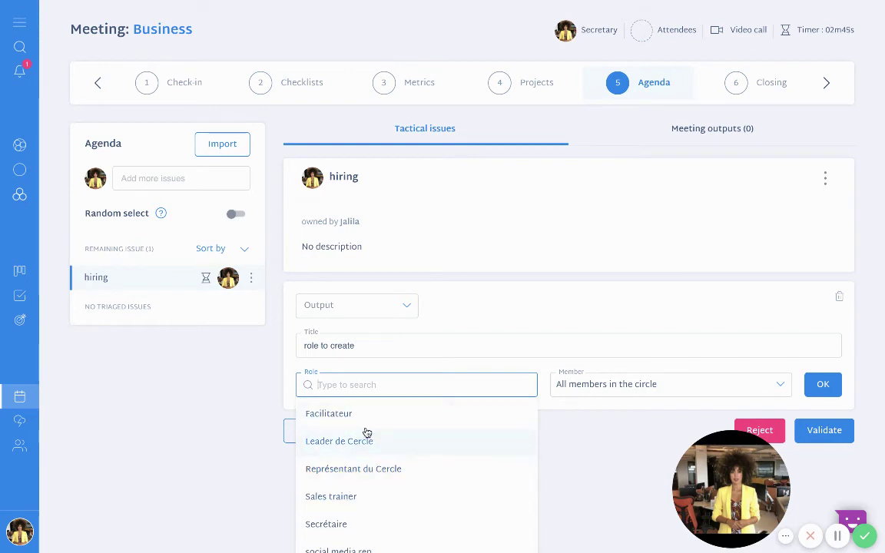
scroll(357, 421, down, 2)
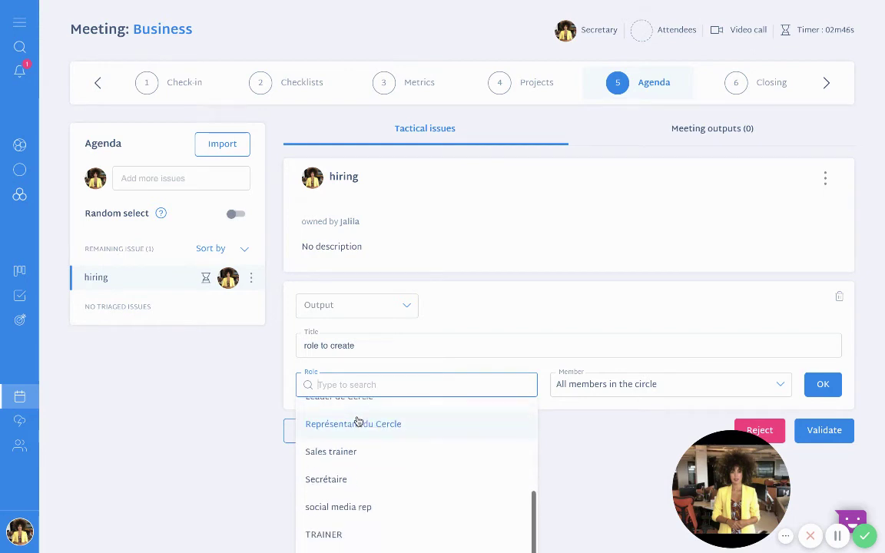
click(339, 533)
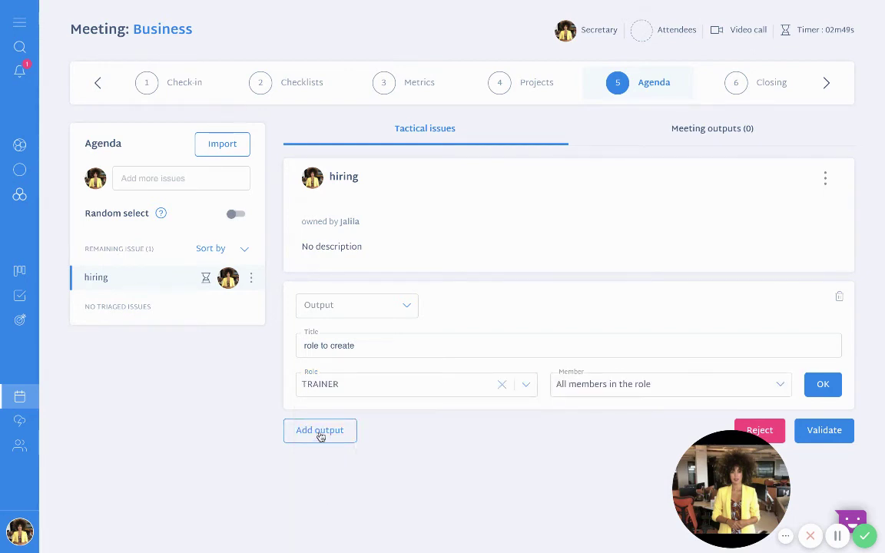
click(619, 395)
click(585, 348)
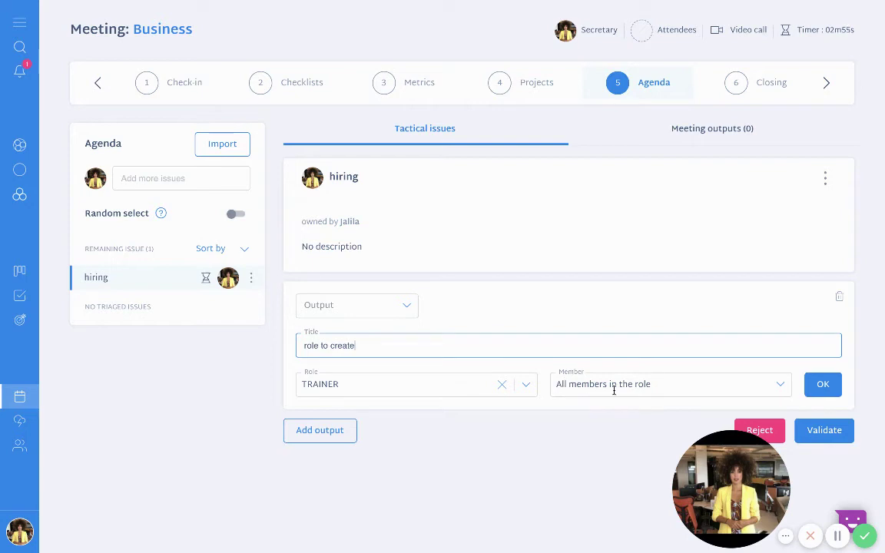
click(334, 430)
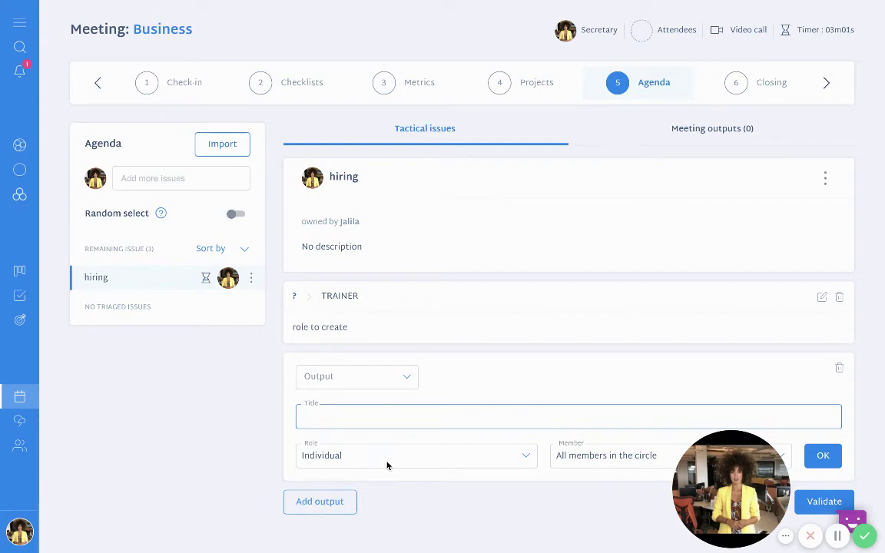
- Discard the blank output, set the TRAINER output type to Project, and validate the hiring issue
click(839, 367)
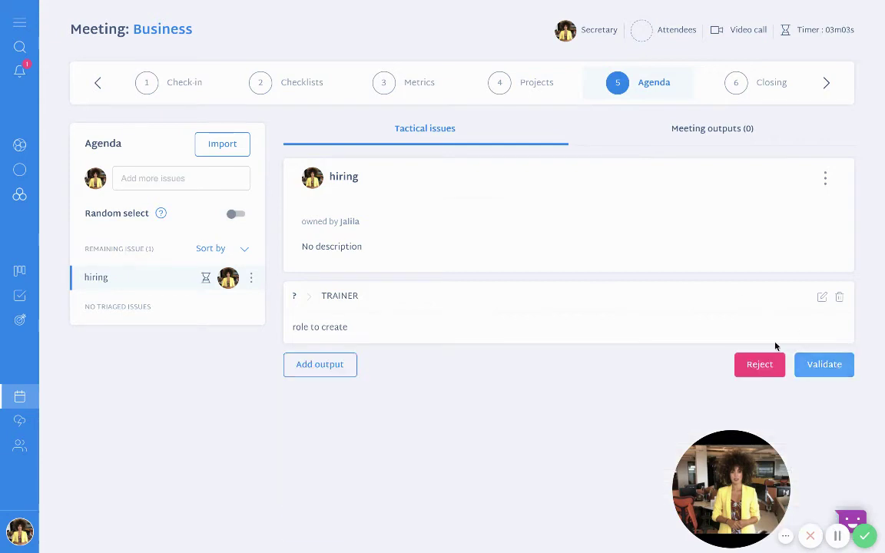
click(825, 365)
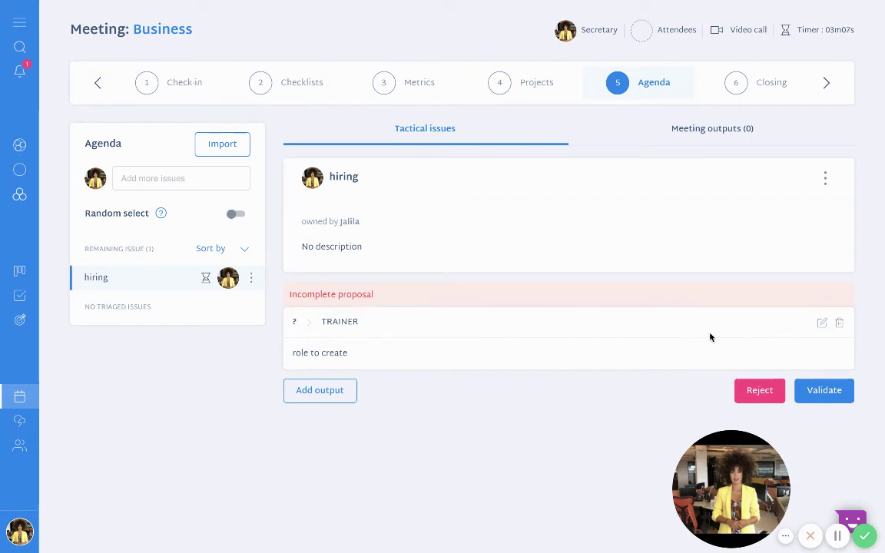
click(822, 324)
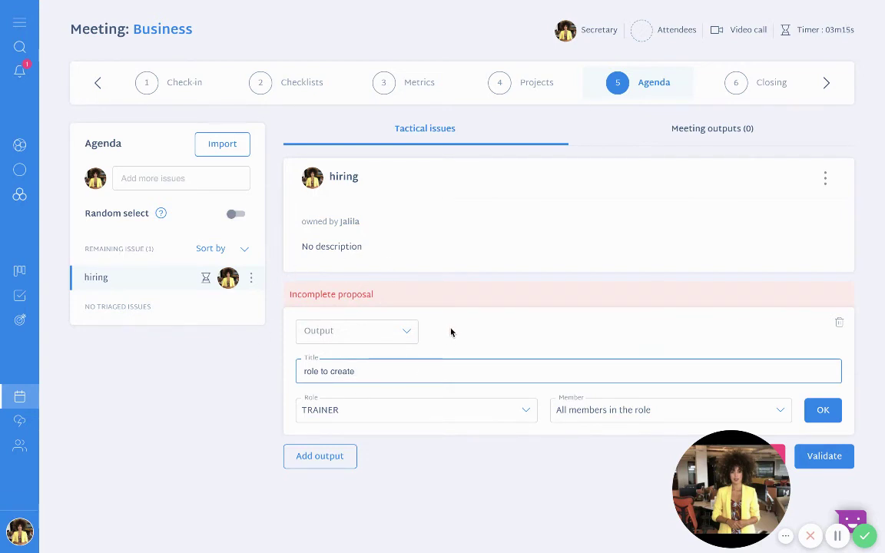
click(408, 332)
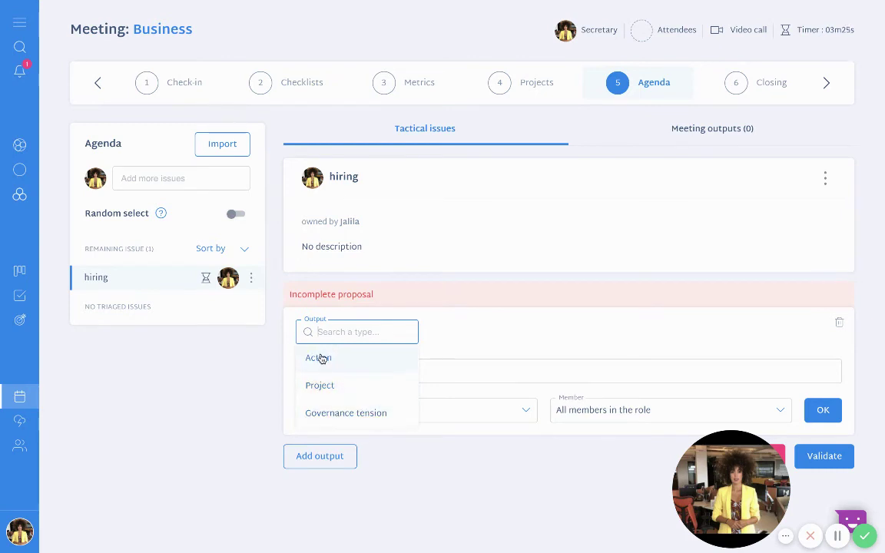
click(329, 386)
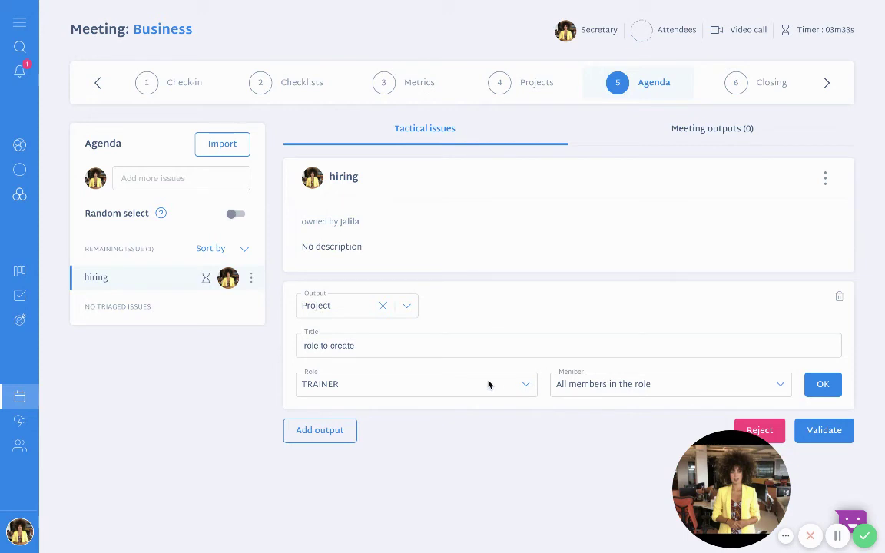
click(815, 433)
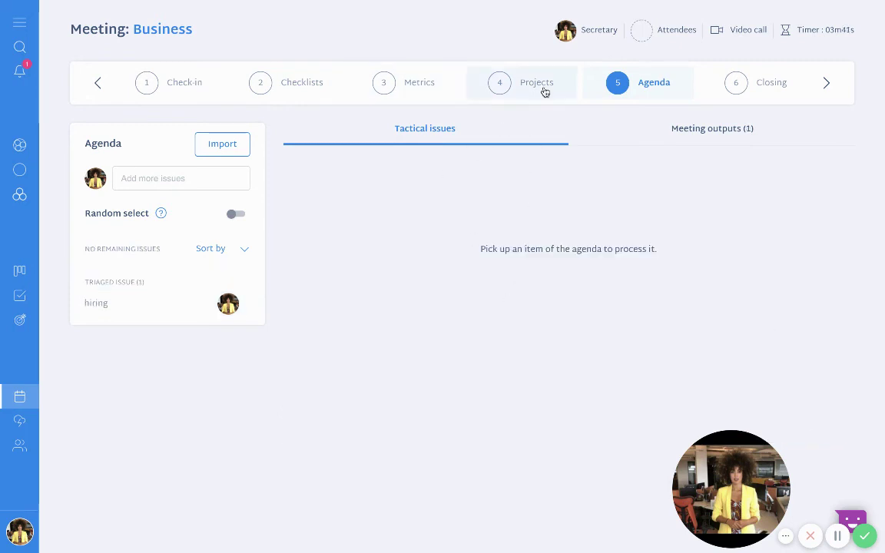
- Review the Meeting outputs (1) tab, then advance the meeting to step 6 Closing
click(726, 134)
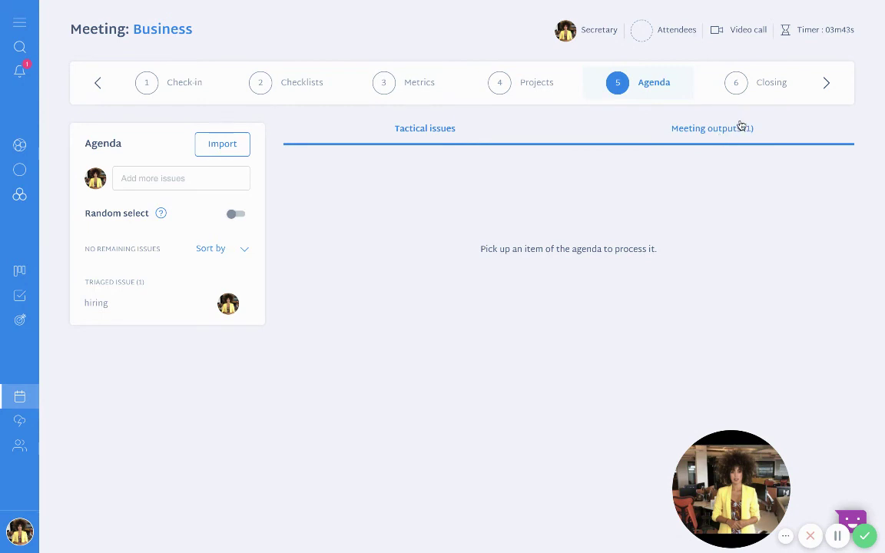
click(709, 129)
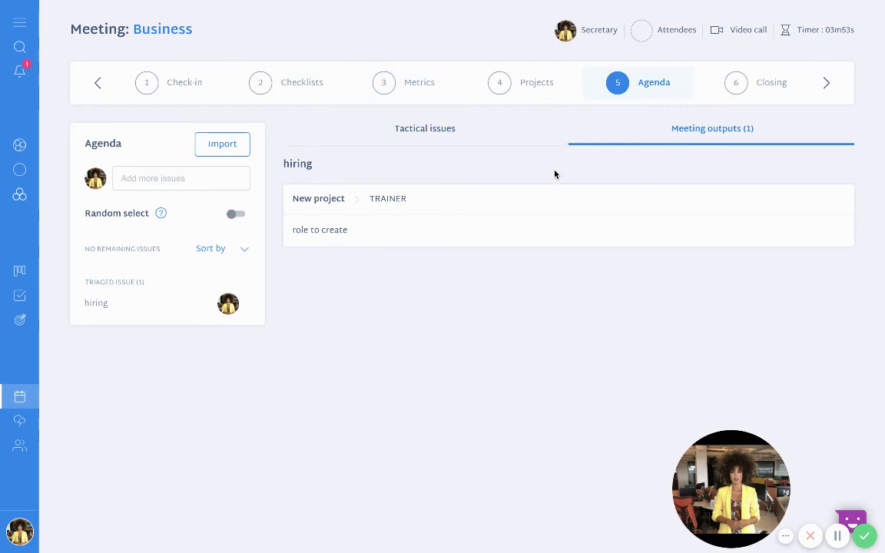
click(783, 89)
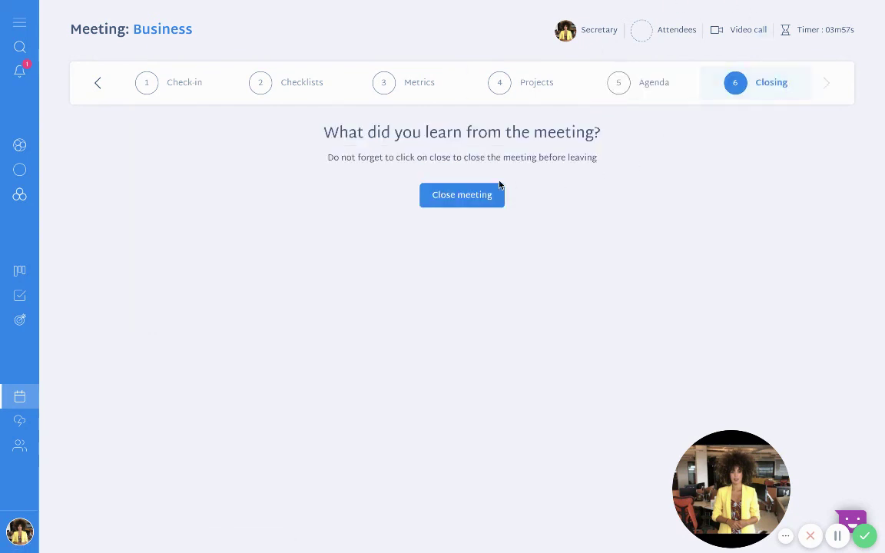
- Close the Business tactical meeting and confirm, opening its report with the TRAINER project output
click(450, 199)
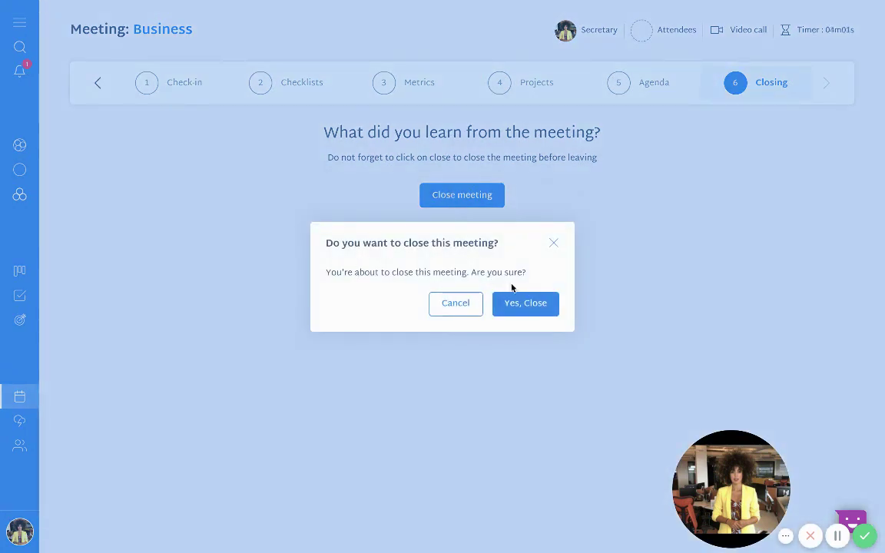
click(518, 308)
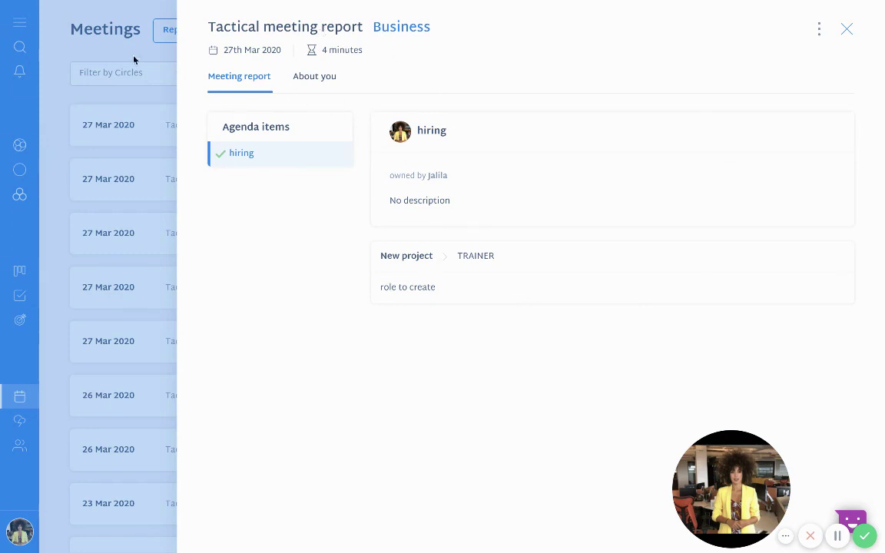
click(55, 95)
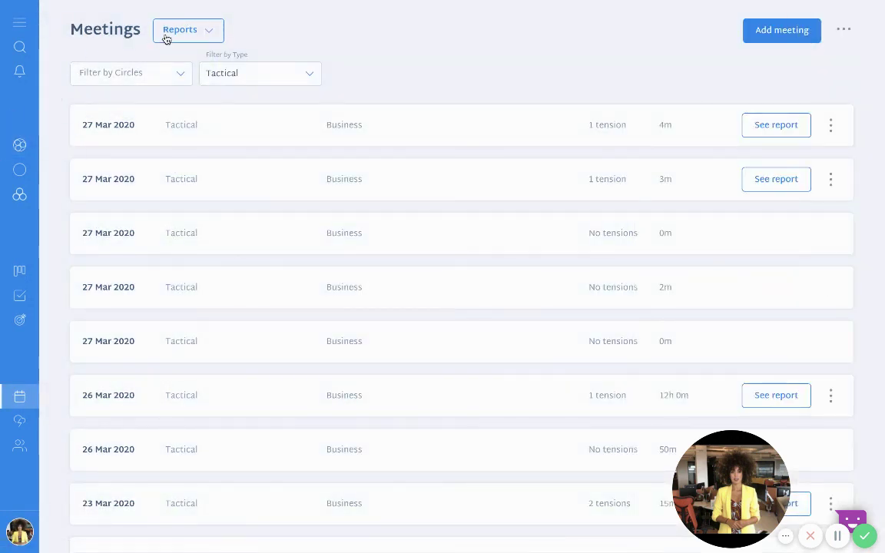
click(188, 35)
click(184, 62)
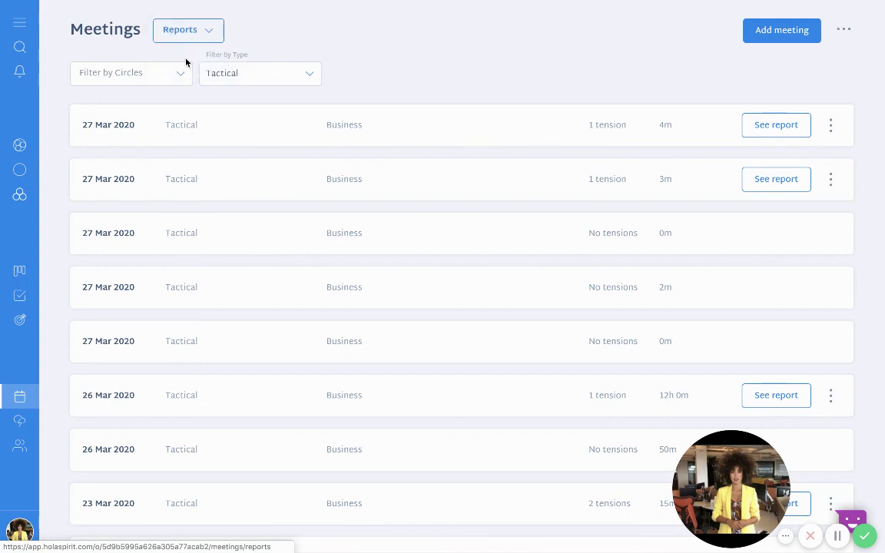
click(225, 74)
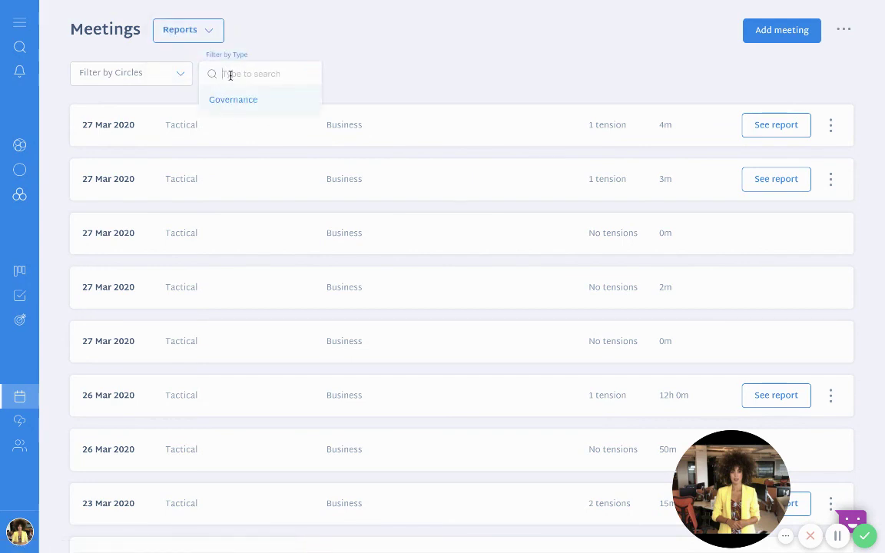
click(237, 101)
click(237, 71)
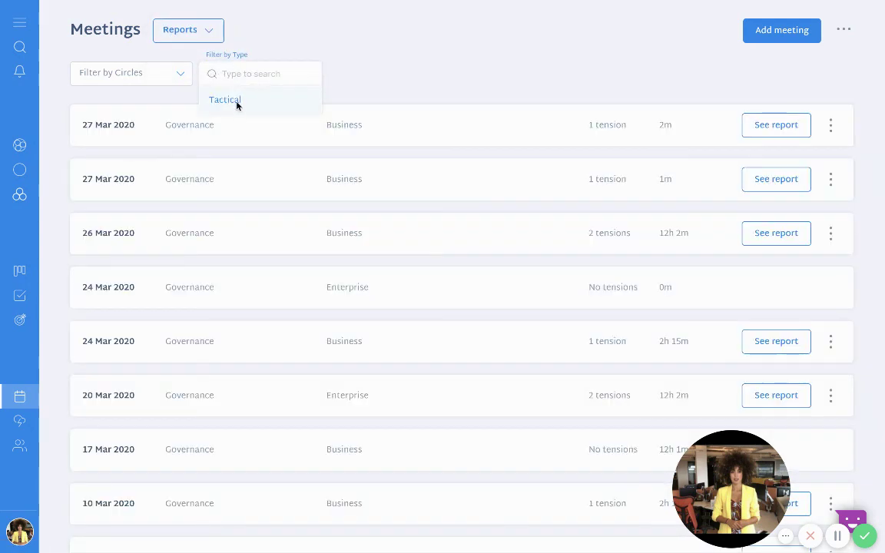
click(239, 101)
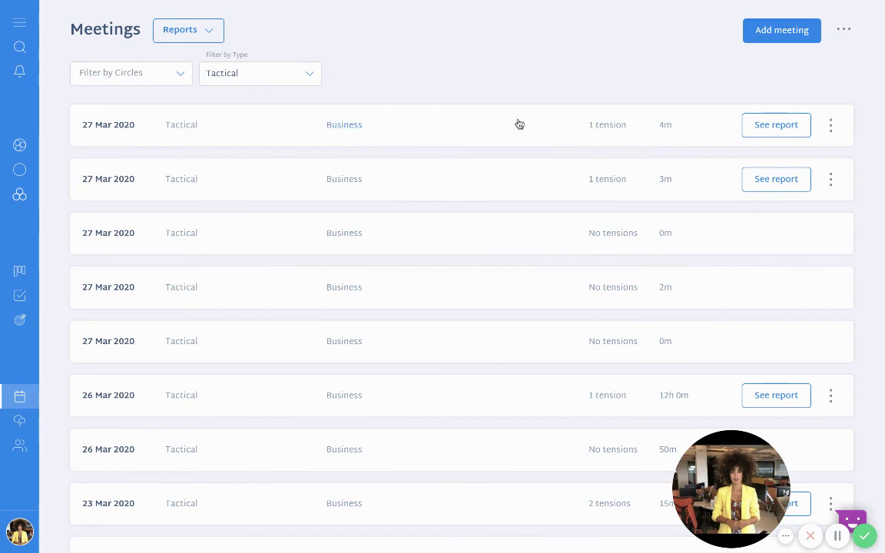
click(776, 127)
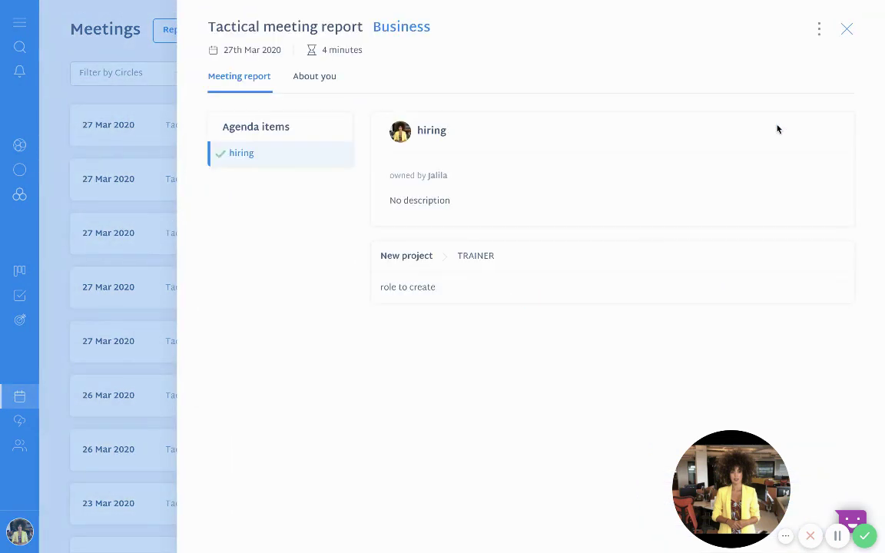